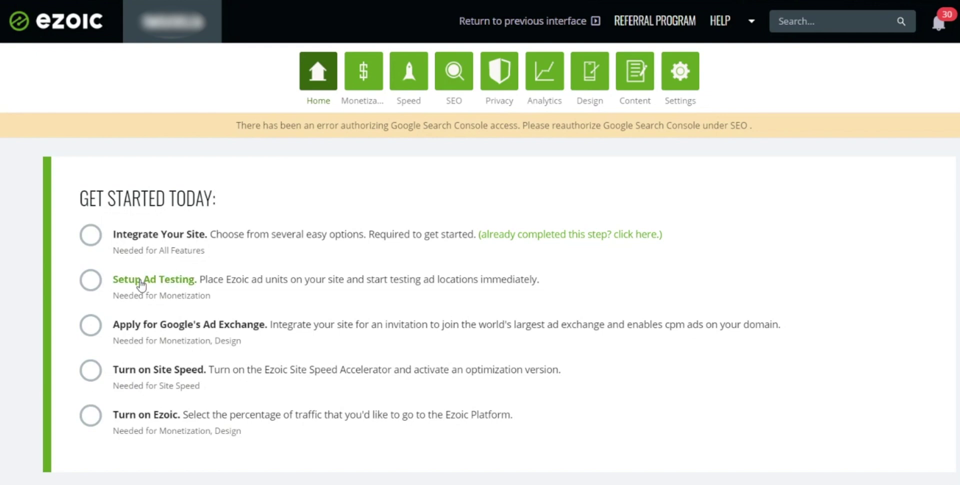
- Go to Monetization and scroll down to the Ad Tester table listing placeholders 104–108
click(365, 74)
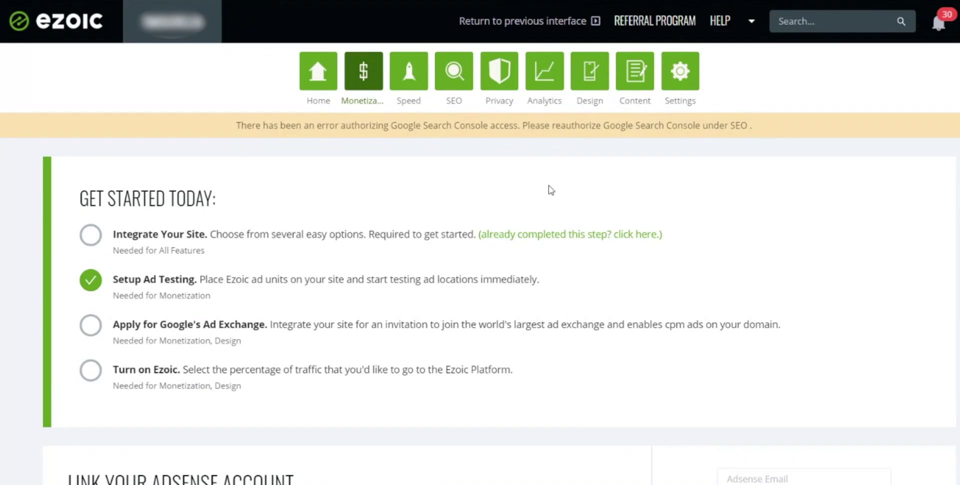
scroll(551, 190, down, 15)
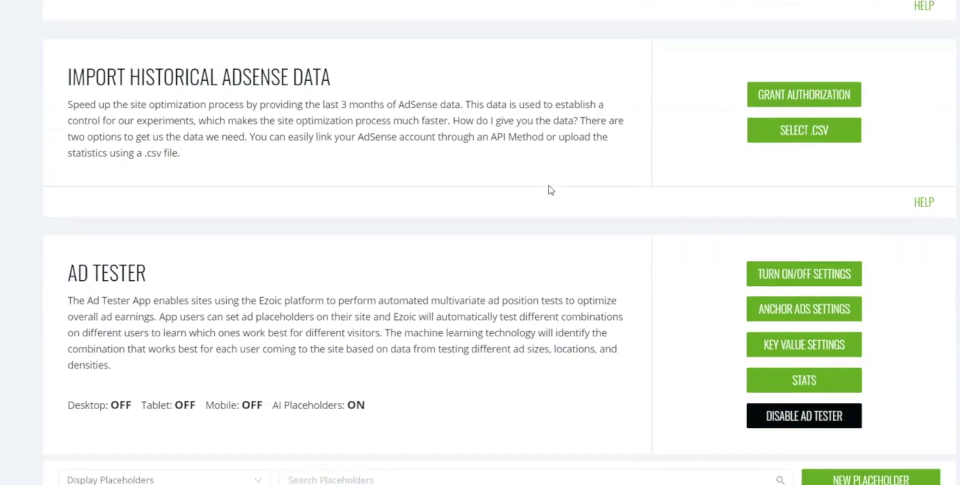
scroll(551, 190, down, 4)
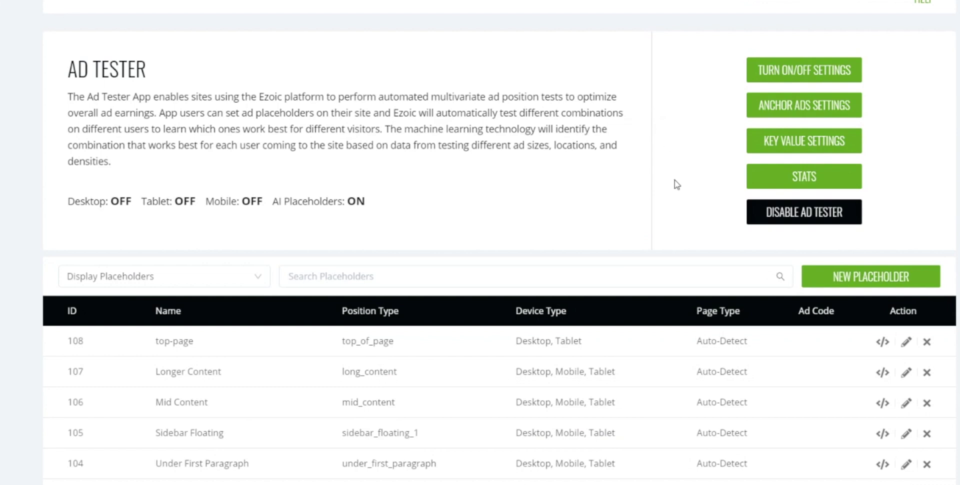
- Create a new ad placeholder positioned at Sidebar Top and named 'Sidebar top'
click(857, 276)
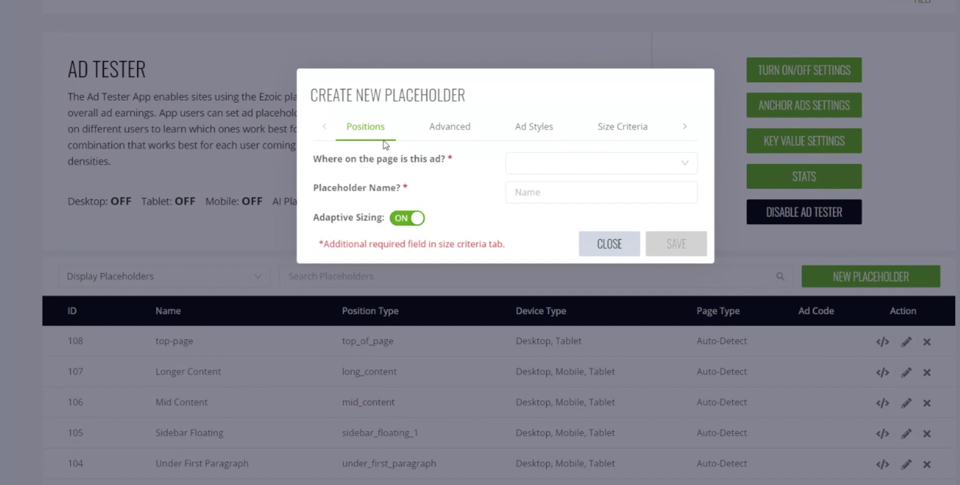
click(554, 172)
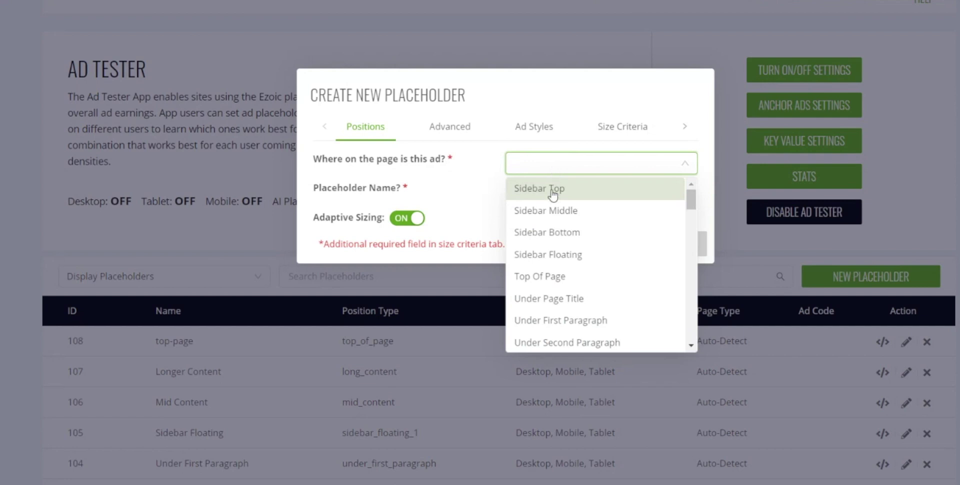
click(553, 194)
click(537, 197)
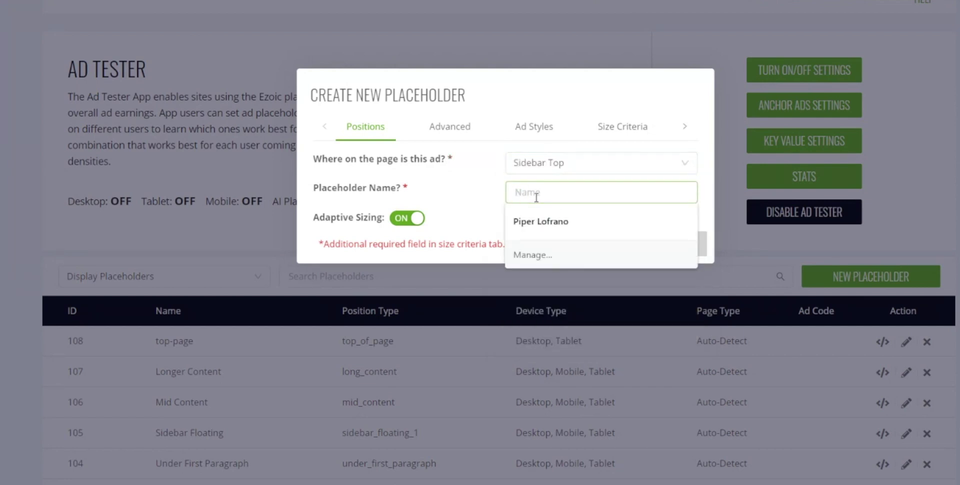
text(Sidebar )
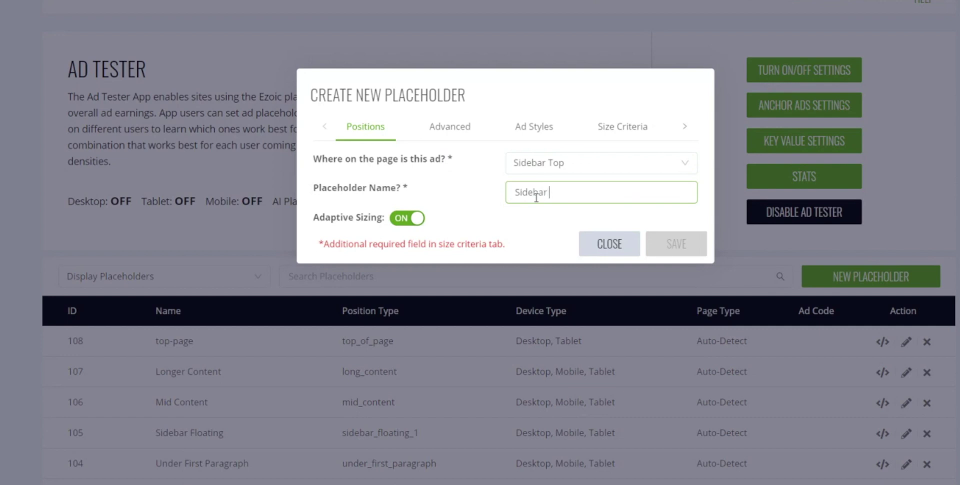
text(top)
click(539, 129)
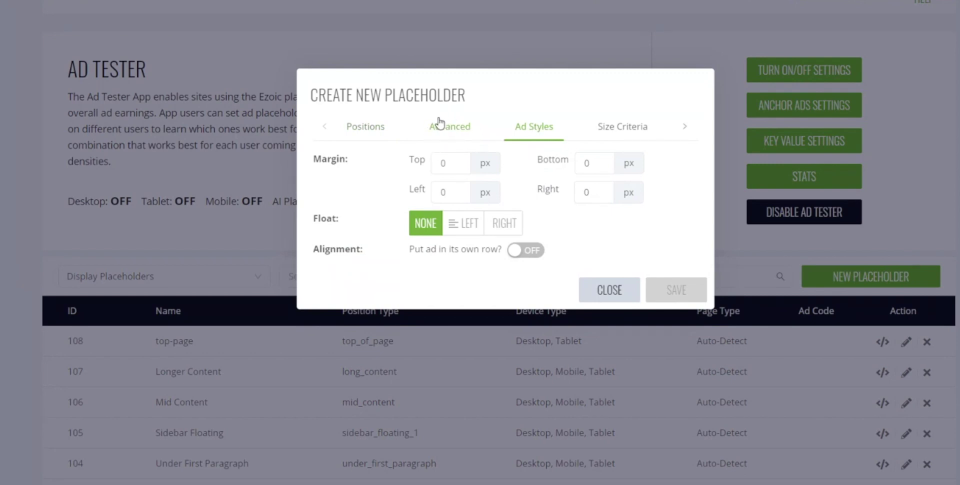
- Set the placeholder's top and bottom margins to 10px
click(445, 163)
double_click(456, 163)
text(10px)
key(Tab)
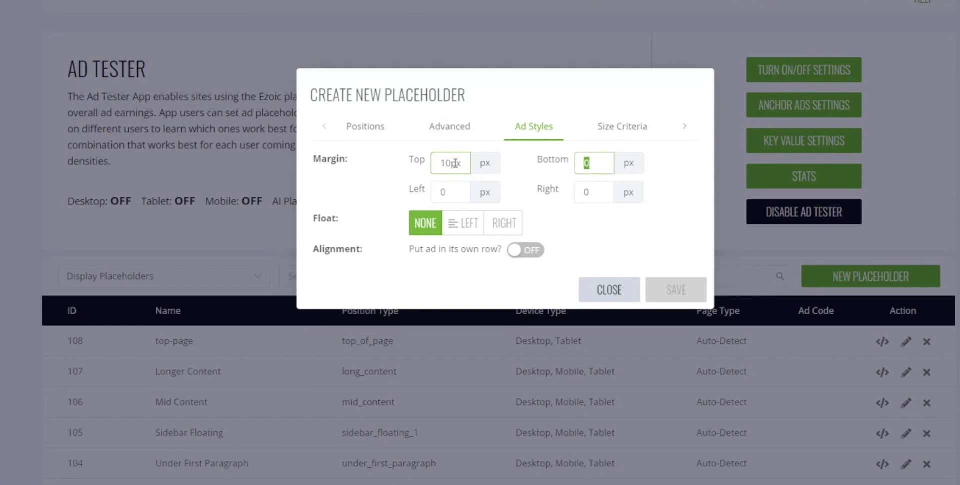
text(10px)
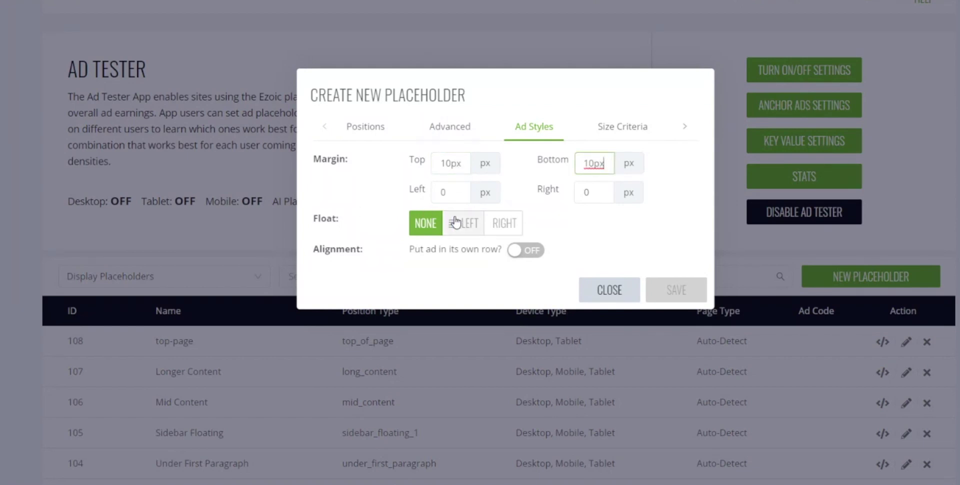
- Put the ad in its own row with CENTER alignment
click(522, 250)
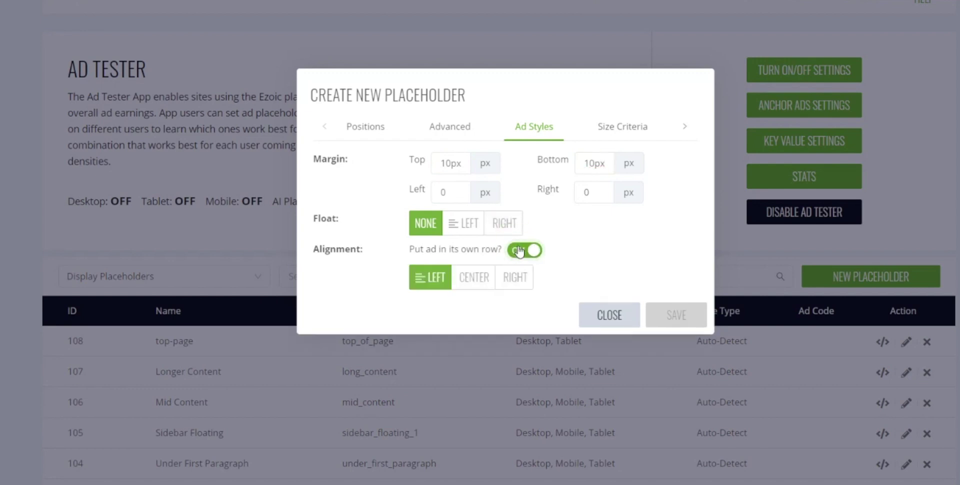
click(474, 278)
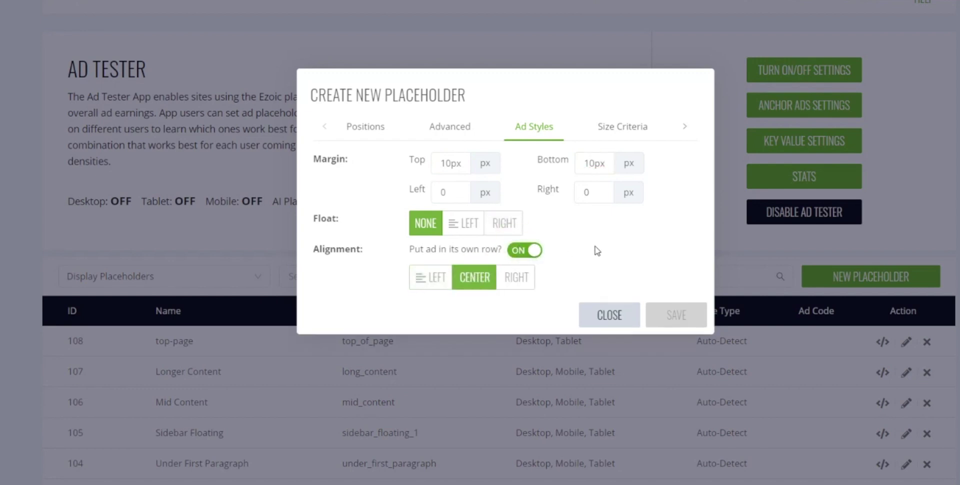
click(614, 130)
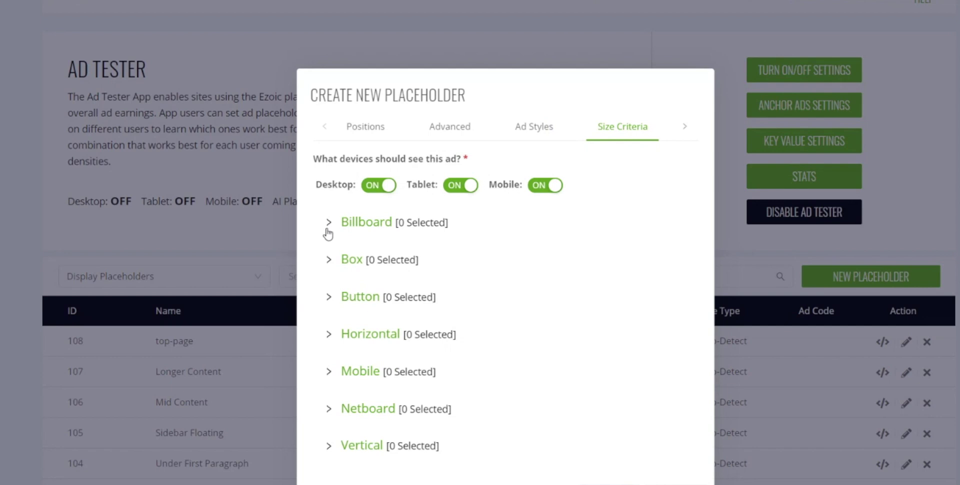
- Allow all Box and Button ad sizes in Size Criteria
click(330, 261)
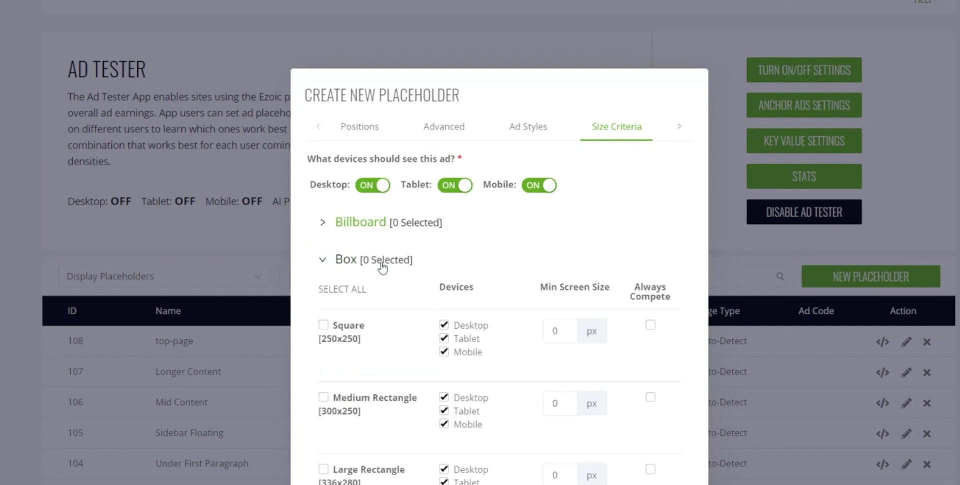
click(336, 293)
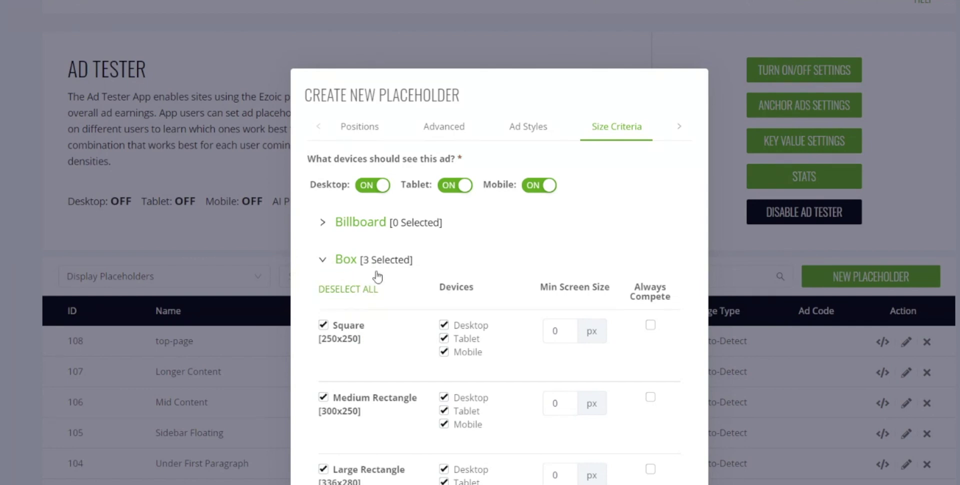
scroll(440, 273, down, 4)
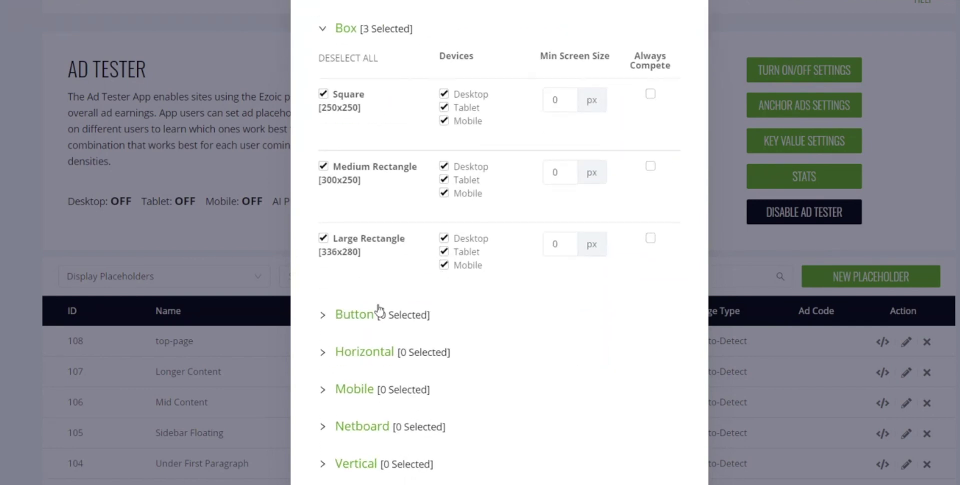
click(353, 313)
click(341, 345)
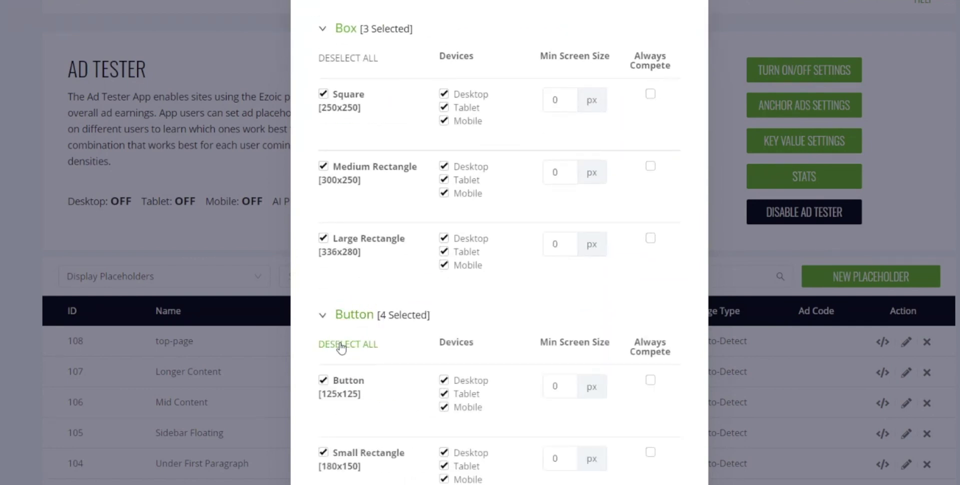
scroll(340, 346, down, 5)
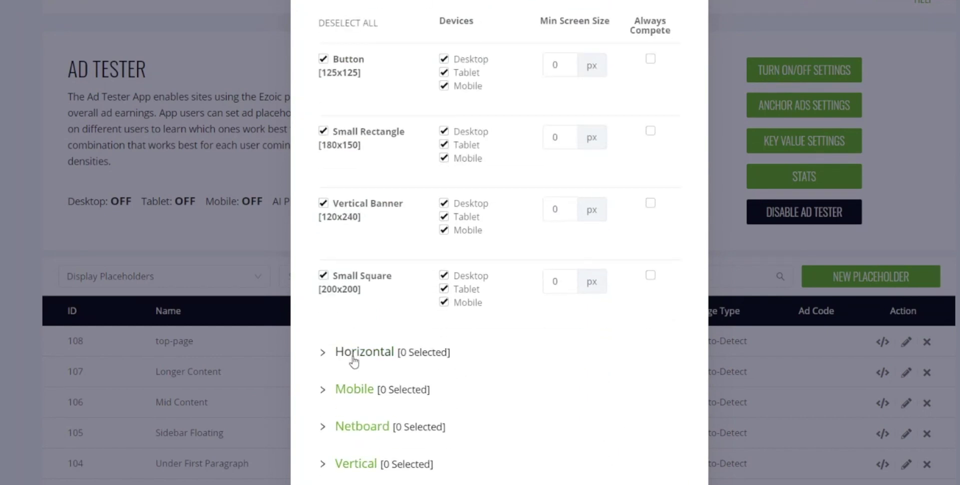
- Allow all Mobile and Vertical ad sizes, then review the updated placeholder list
click(352, 393)
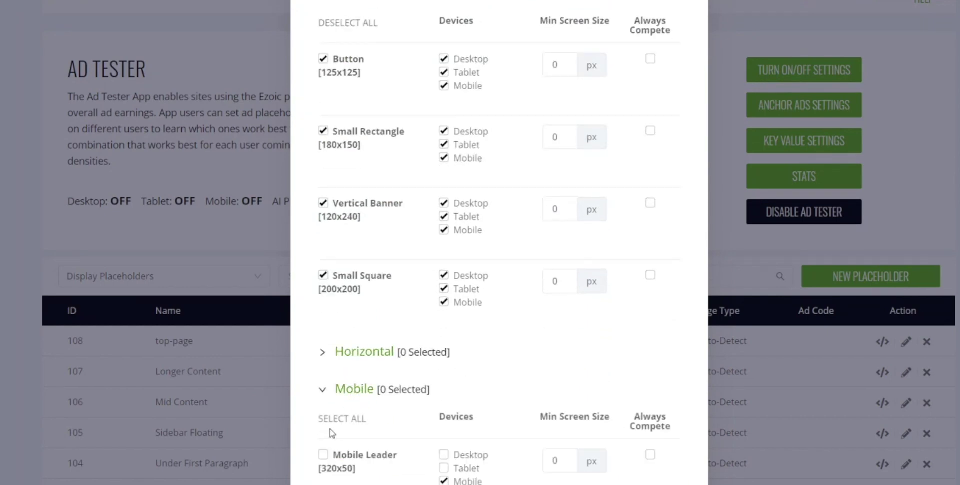
click(332, 420)
scroll(331, 425, down, 3)
click(338, 465)
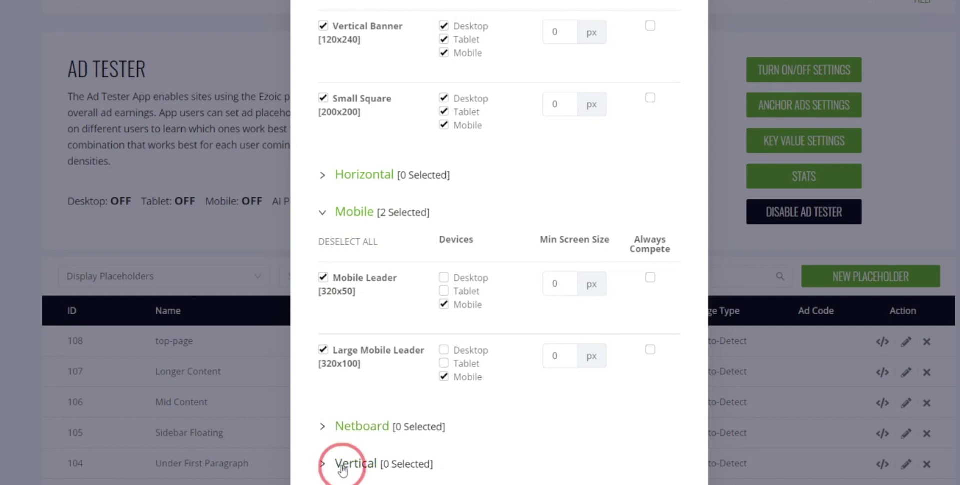
scroll(343, 465, down, 3)
click(345, 353)
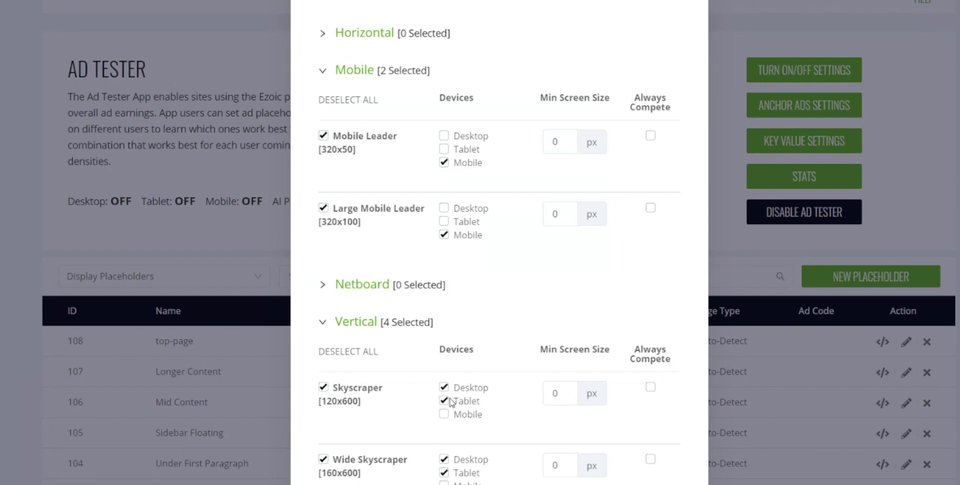
scroll(475, 411, down, 2)
scroll(475, 411, down, 2)
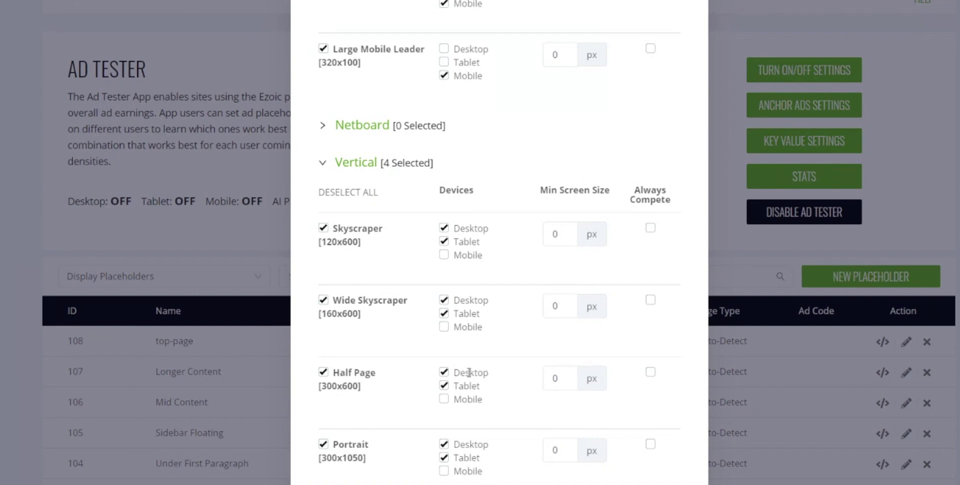
scroll(473, 396, down, 1)
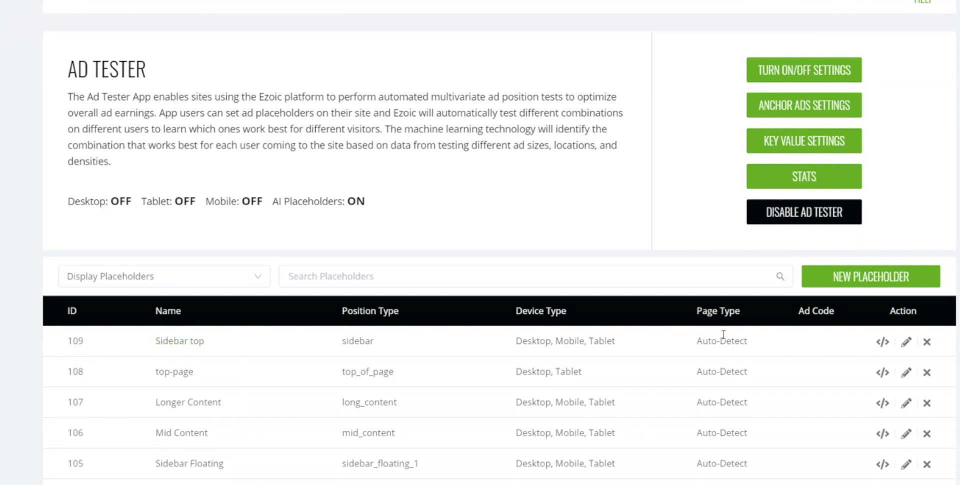
- Show and select the HTML code of placeholder 109 'Sidebar top', then close the code window
click(884, 343)
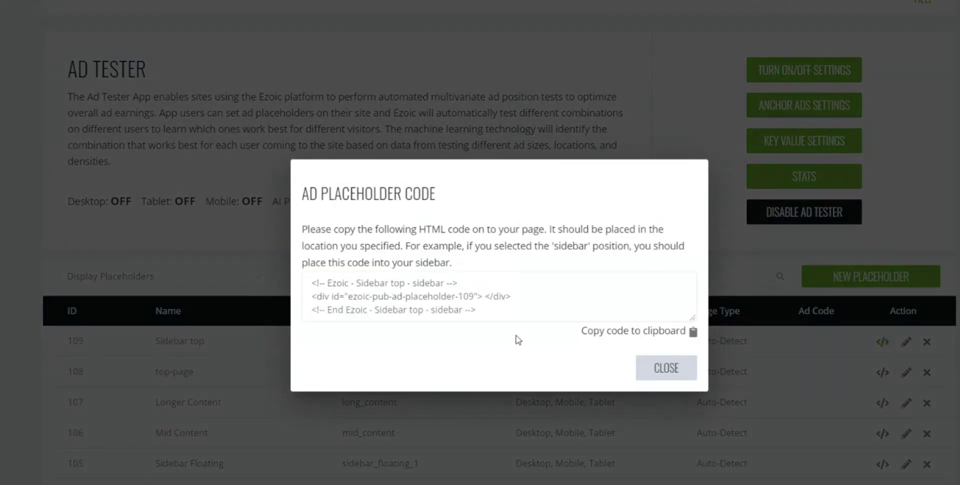
drag(488, 314, 286, 284)
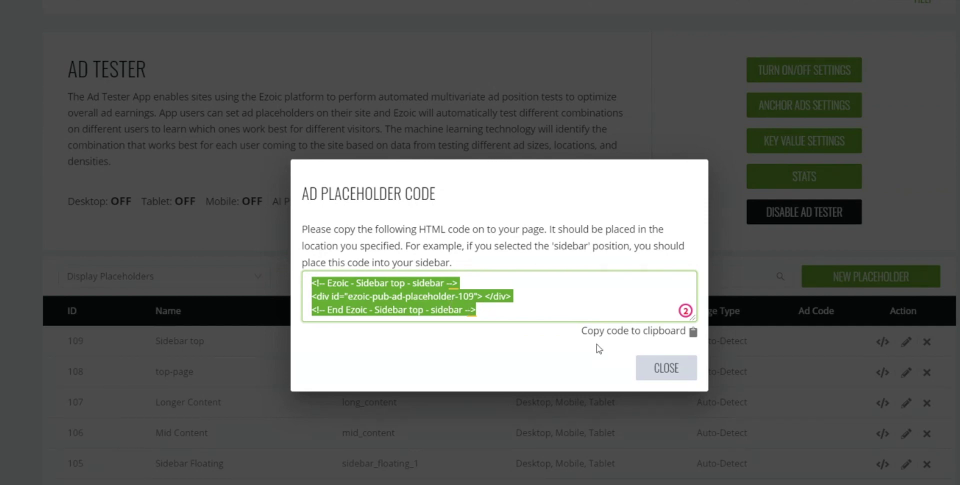
click(688, 371)
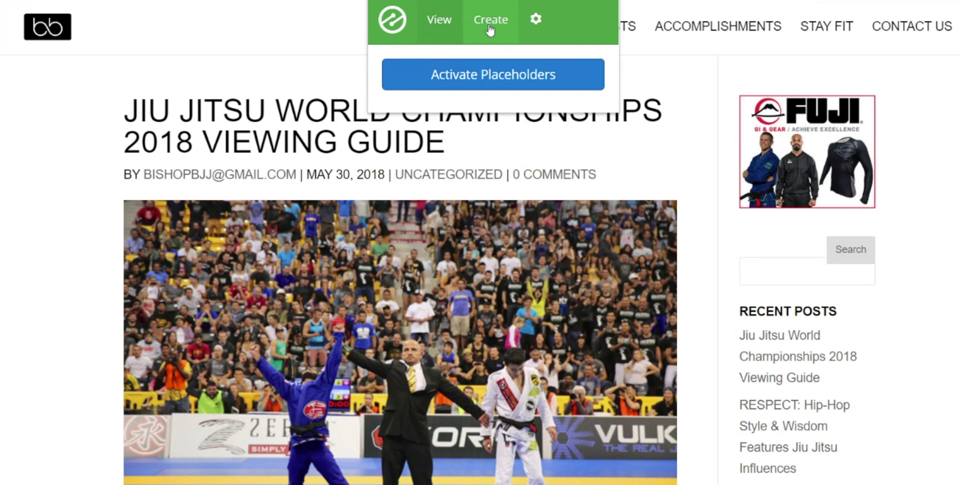
- Start adding placeholders on the Jiu Jitsu World Championships post with the Ezoic extension
click(488, 25)
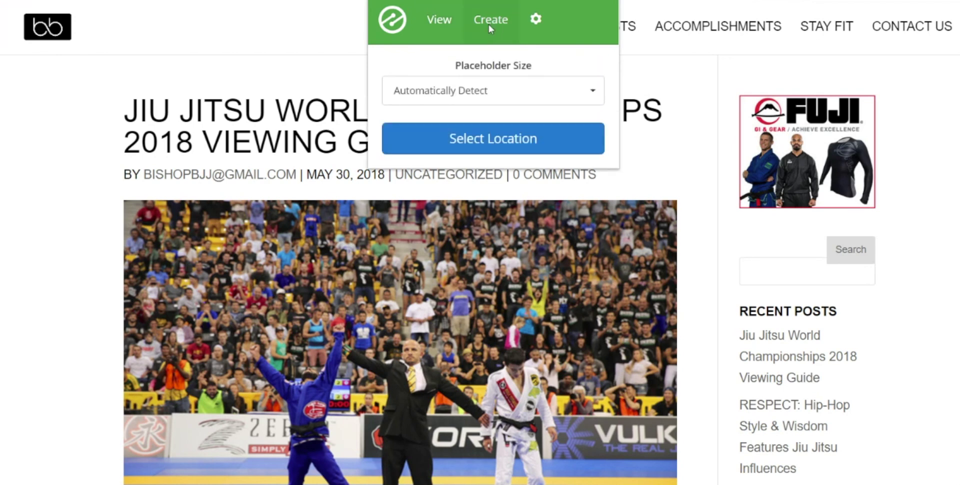
- Keep the new placeholder's size on Automatically Detect
click(493, 91)
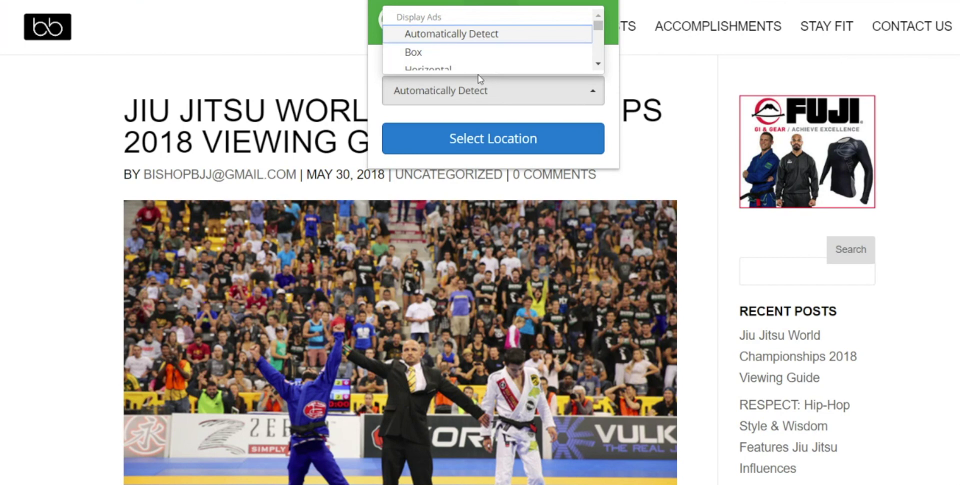
click(474, 35)
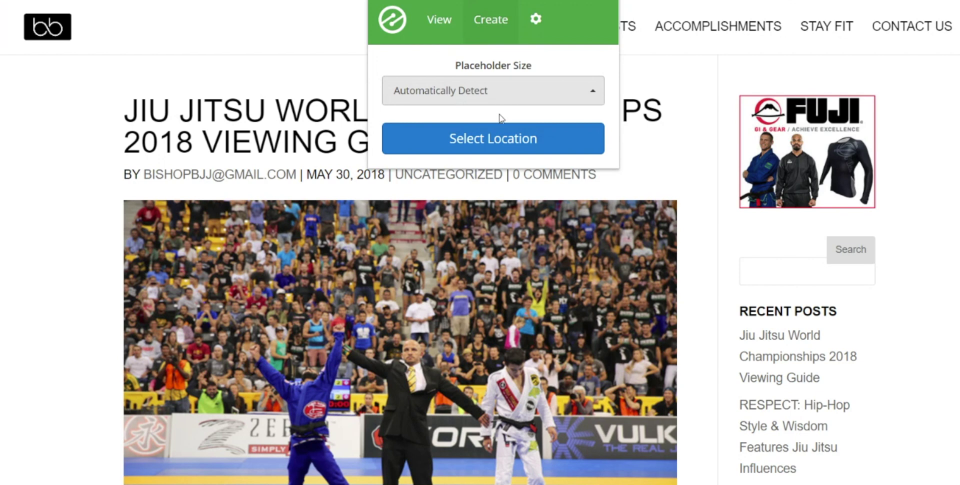
click(495, 142)
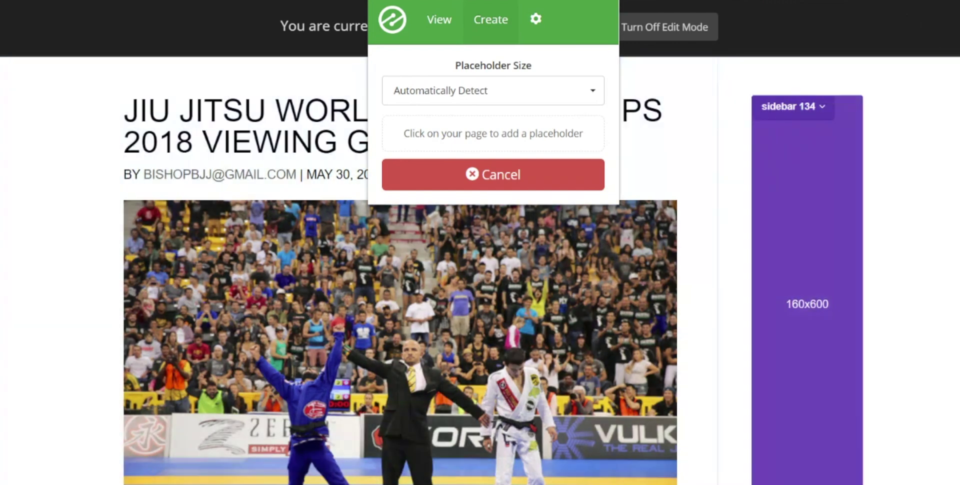
- Anchor the placeholder at the end of the post title (h1.entry-title)
scroll(718, 163, down, 4)
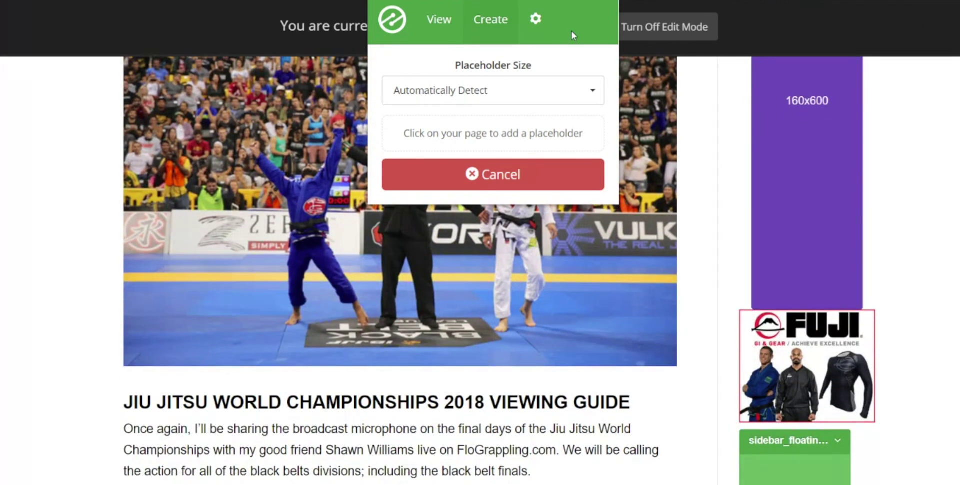
scroll(484, 212, down, 4)
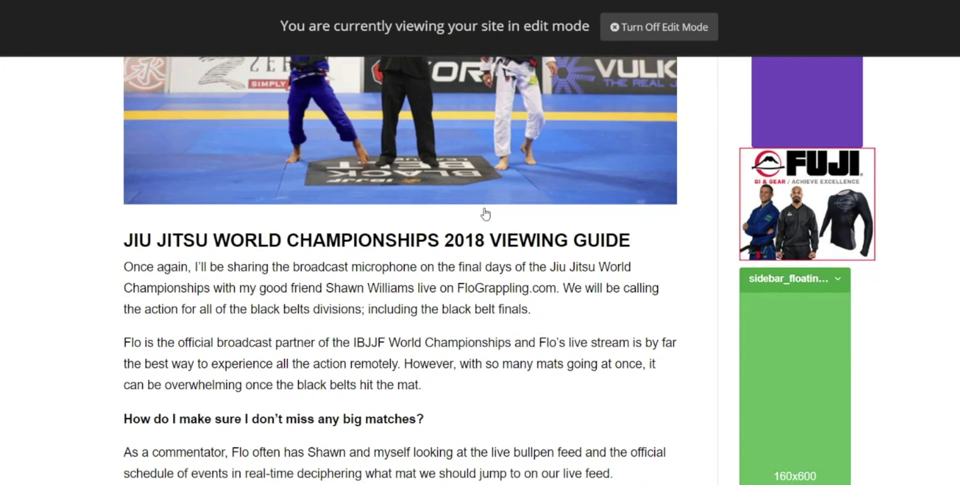
scroll(408, 329, up, 10)
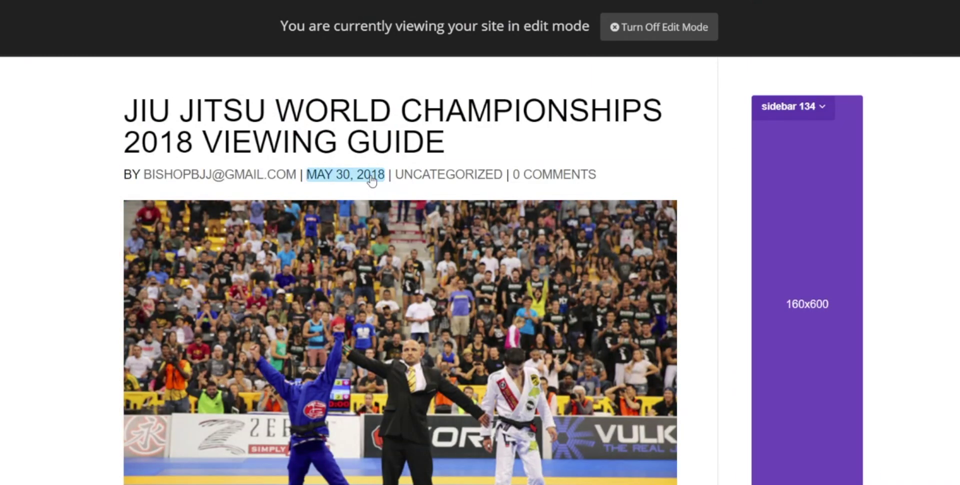
click(360, 145)
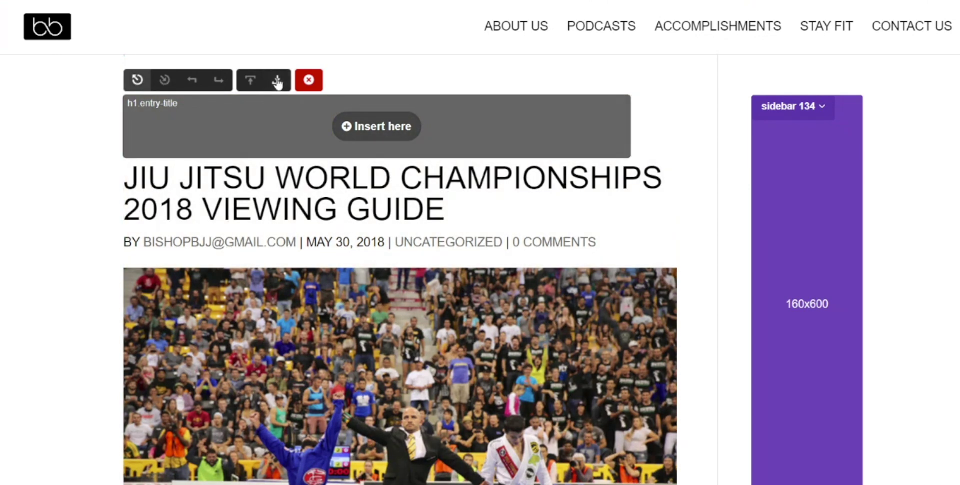
click(277, 80)
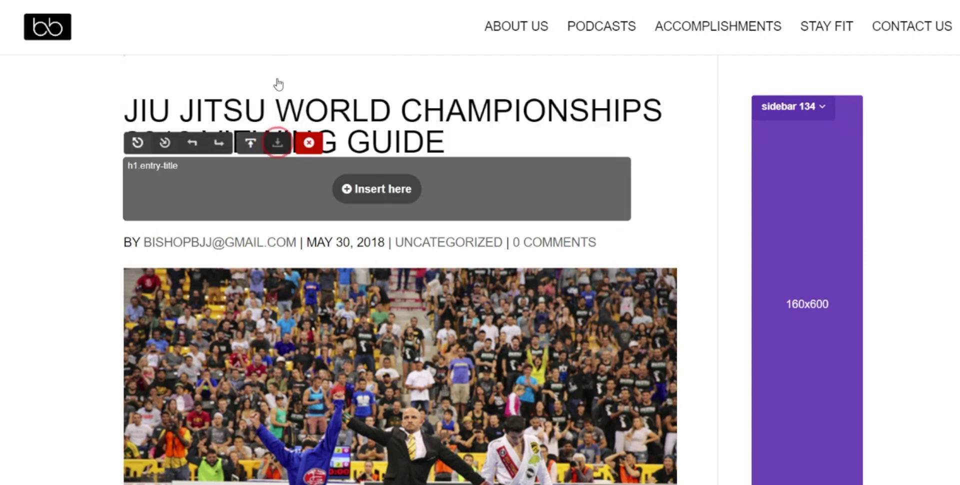
- Insert the placeholder as Under Page Title, shown on Desktop, Tablet and Mobile
click(385, 190)
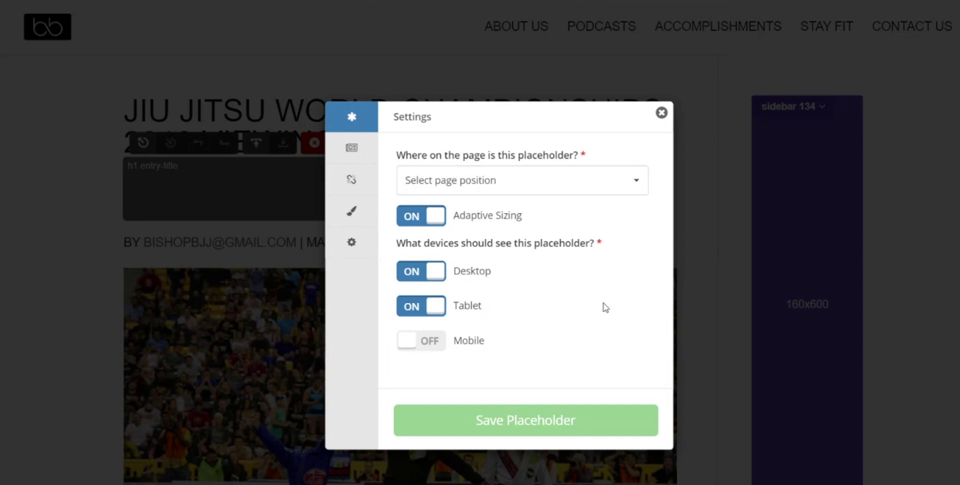
click(526, 188)
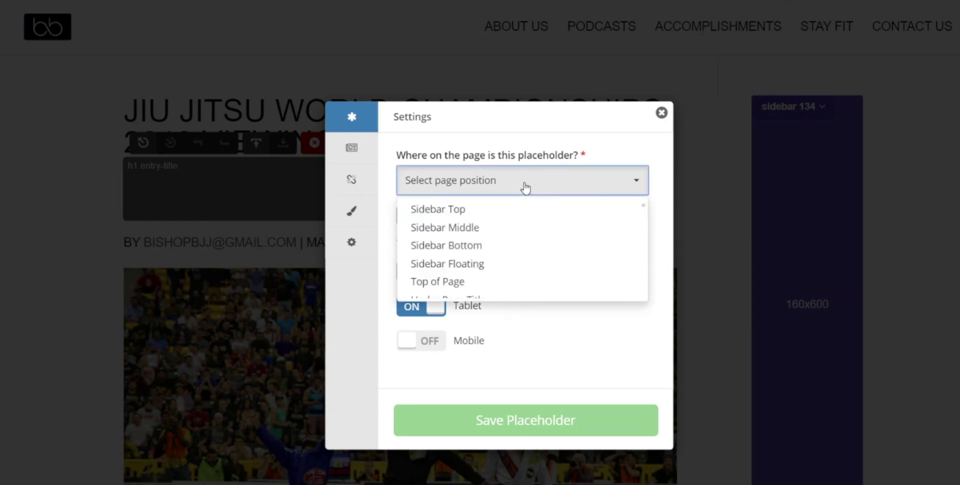
scroll(500, 270, down, 2)
click(476, 271)
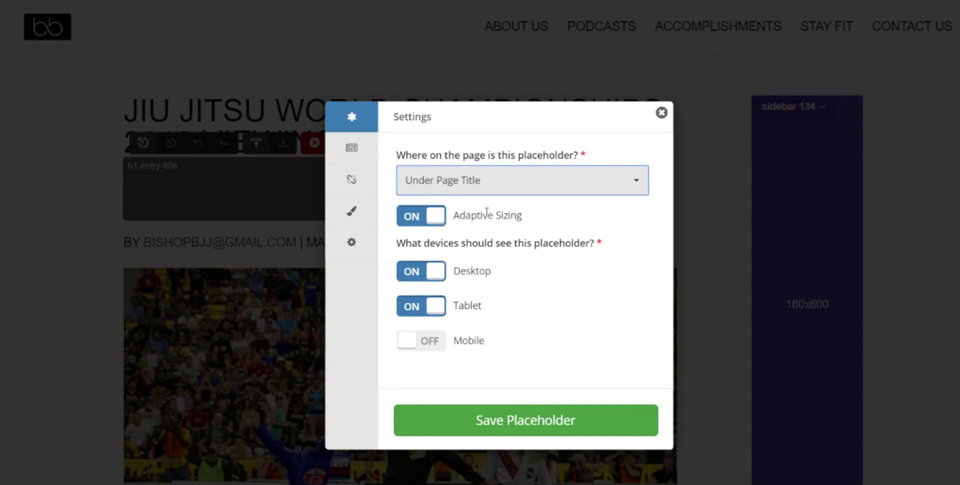
click(420, 341)
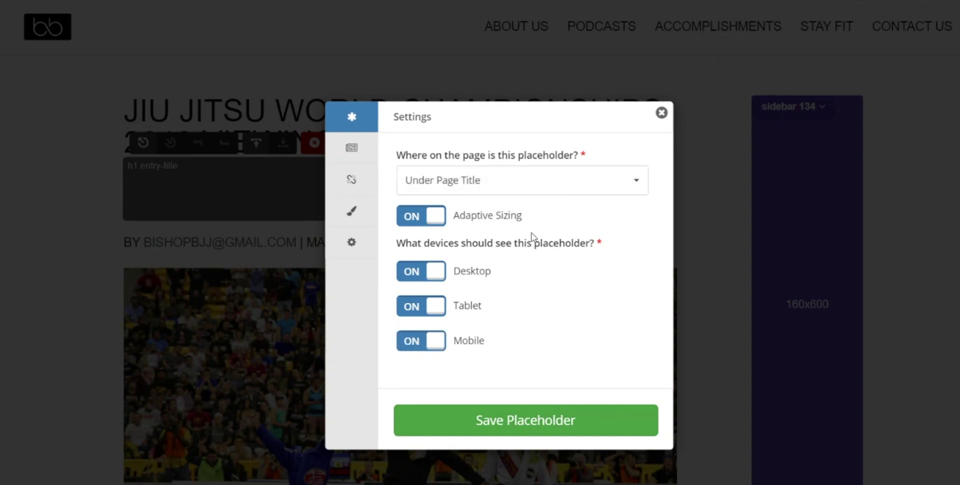
click(352, 148)
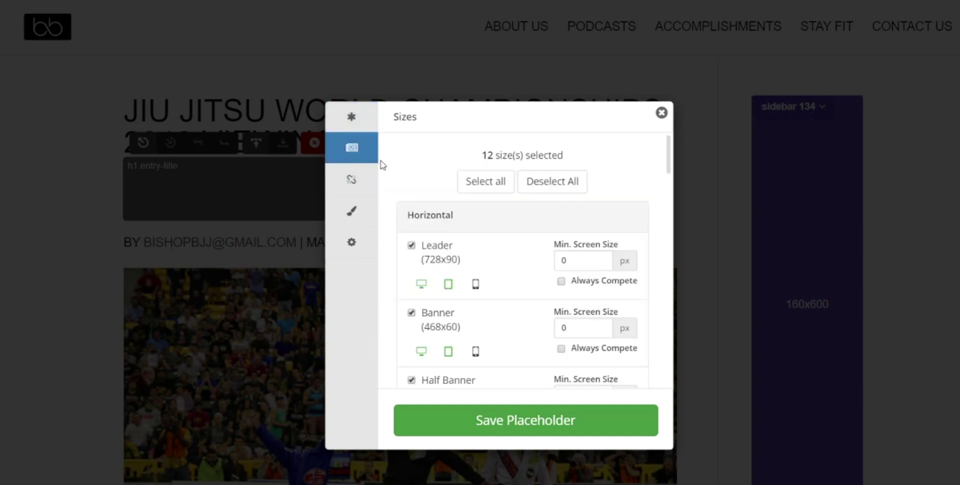
- In the Style settings, set 10px top and bottom margins and centre the ad in its own row
scroll(512, 233, down, 3)
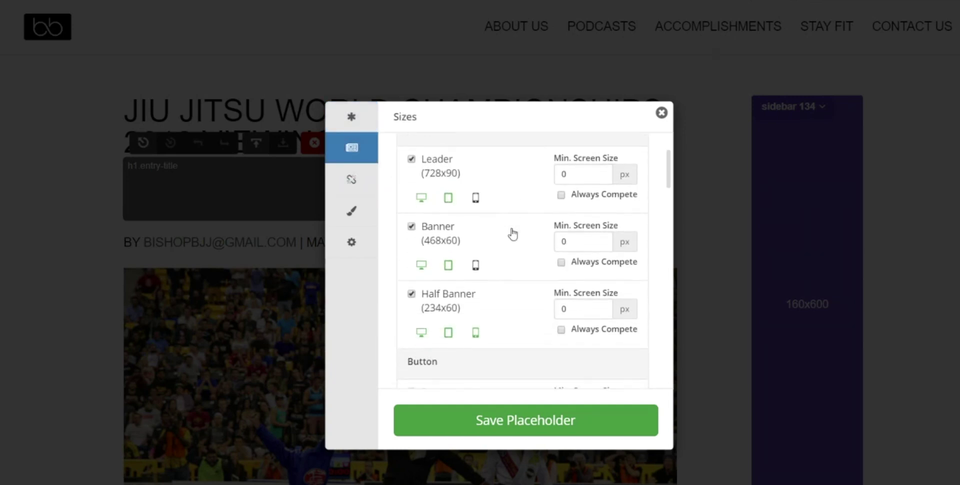
scroll(513, 232, down, 5)
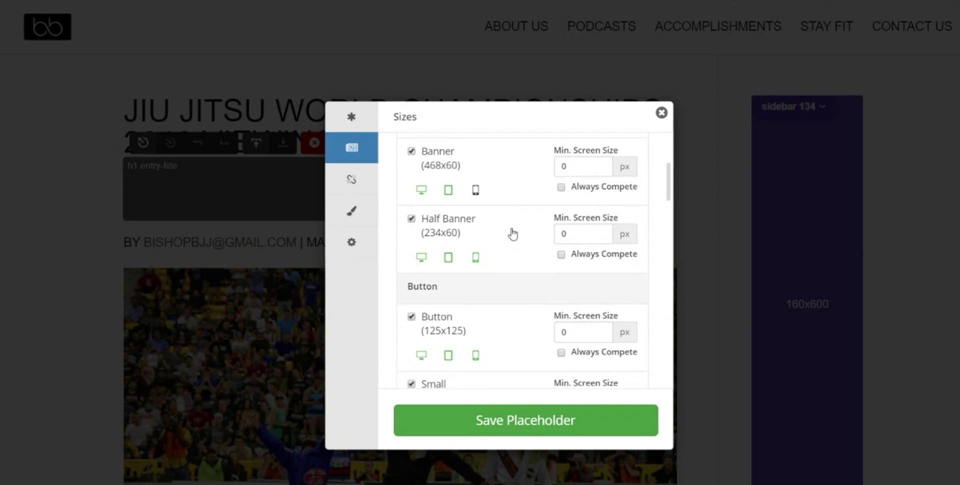
scroll(514, 233, down, 10)
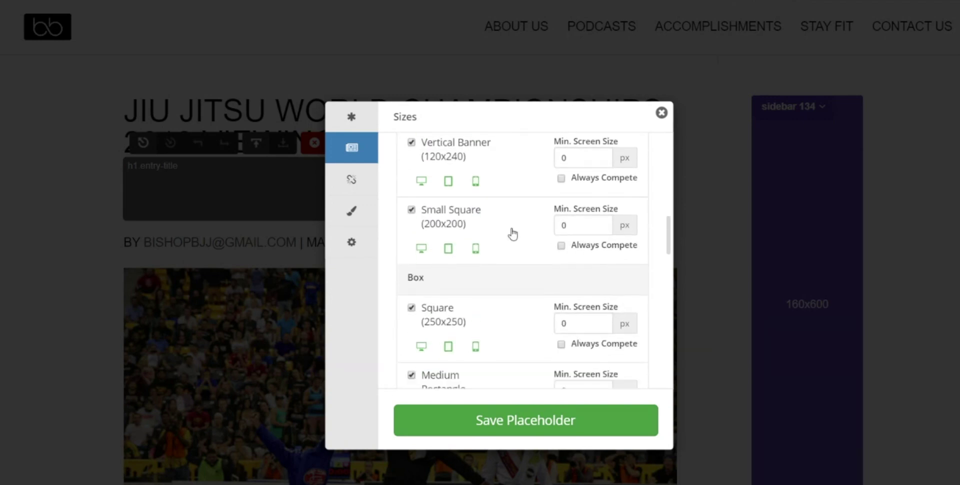
scroll(513, 233, down, 8)
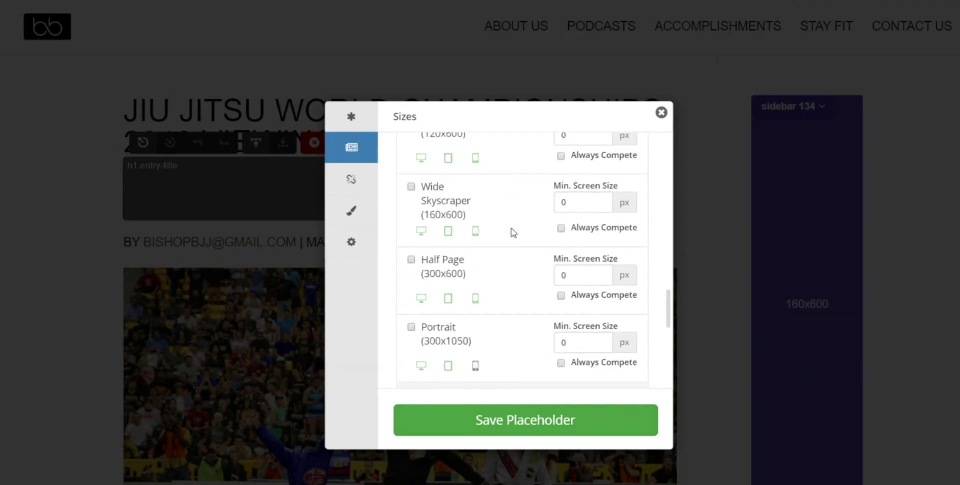
scroll(514, 232, down, 3)
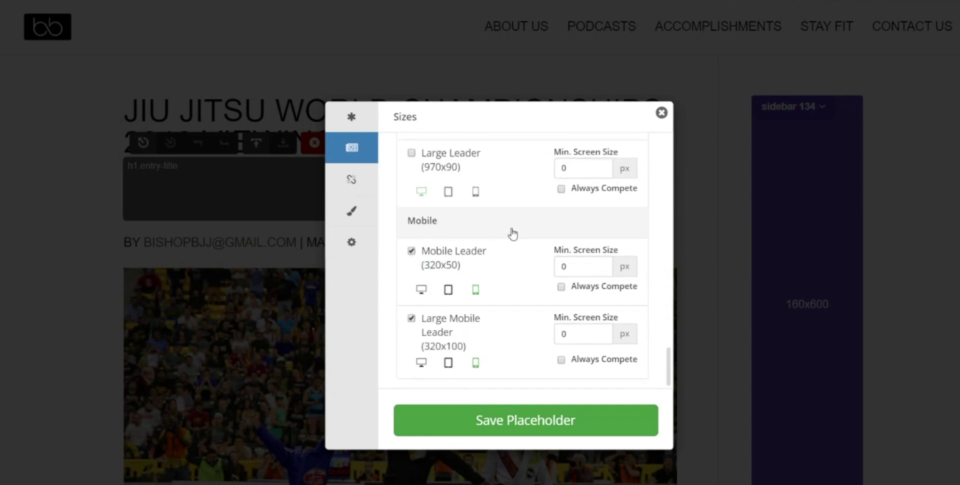
click(350, 212)
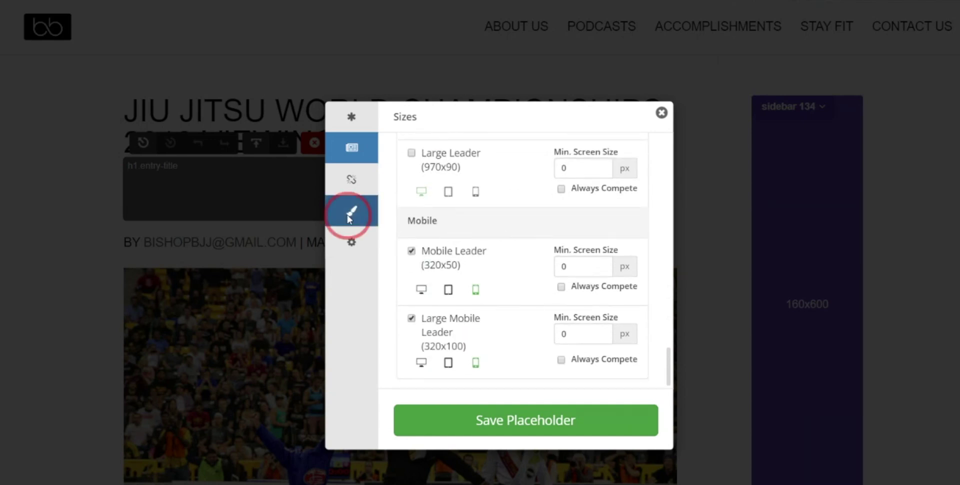
click(421, 176)
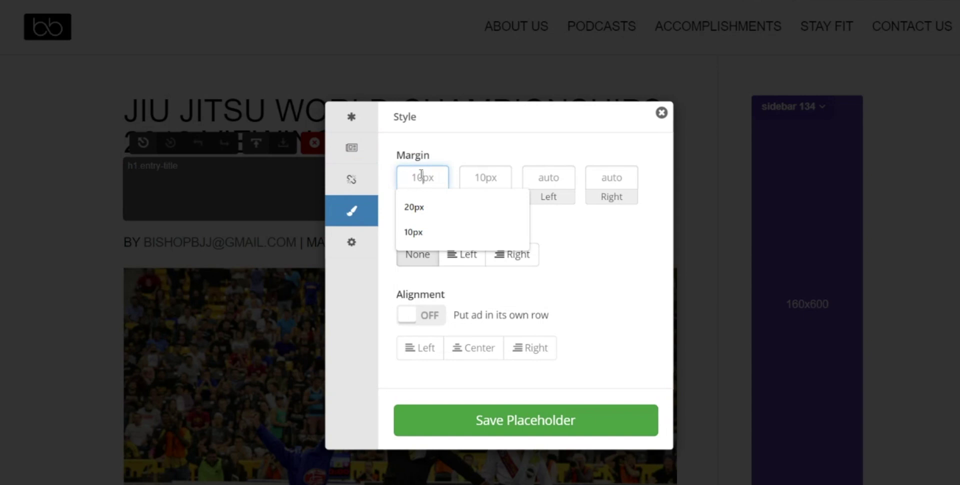
click(415, 232)
click(492, 166)
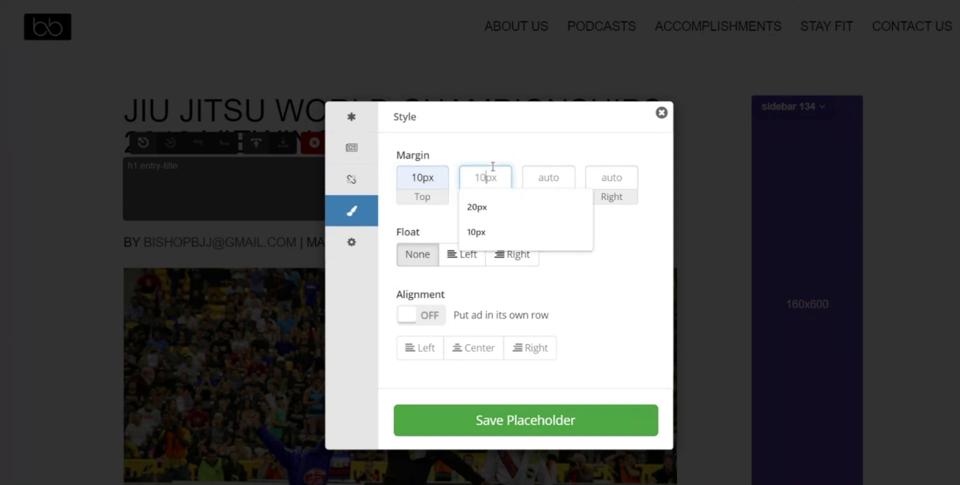
click(493, 231)
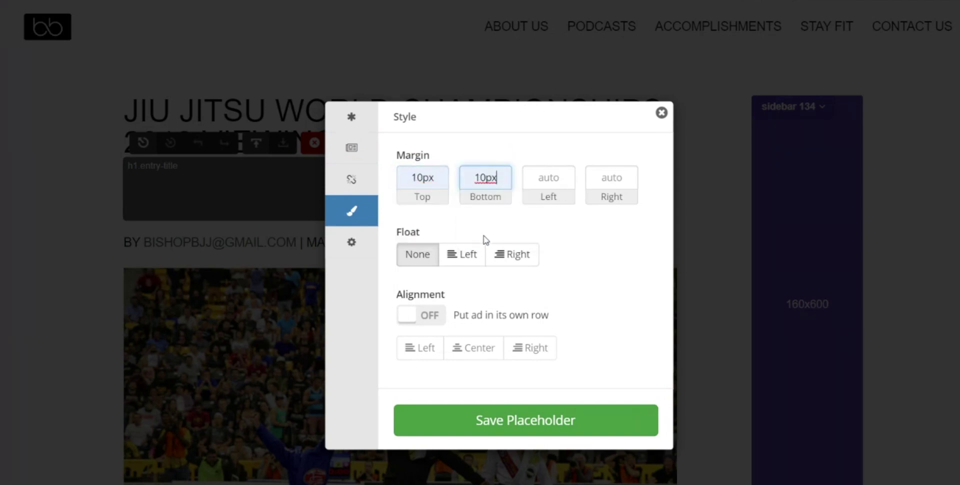
click(433, 326)
click(483, 352)
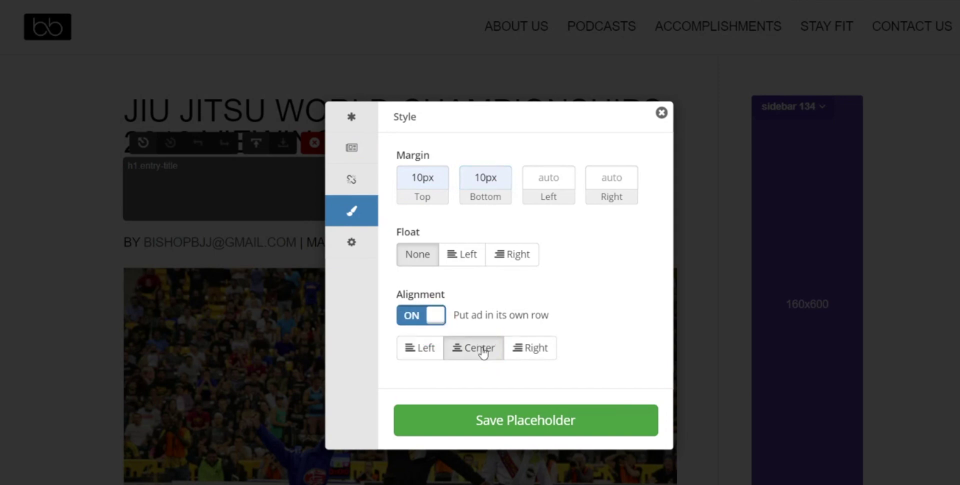
- Save the new under_page_title 145 placeholder and resize it to 728x90
click(522, 424)
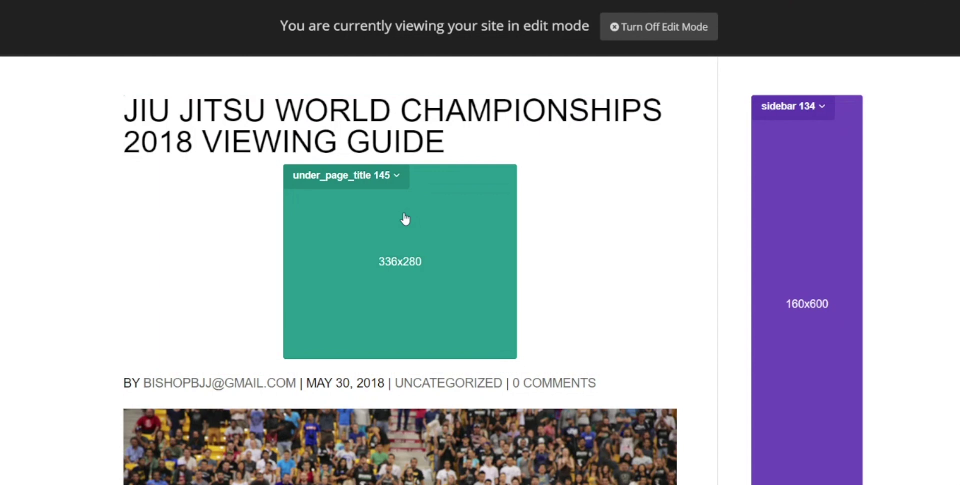
click(333, 185)
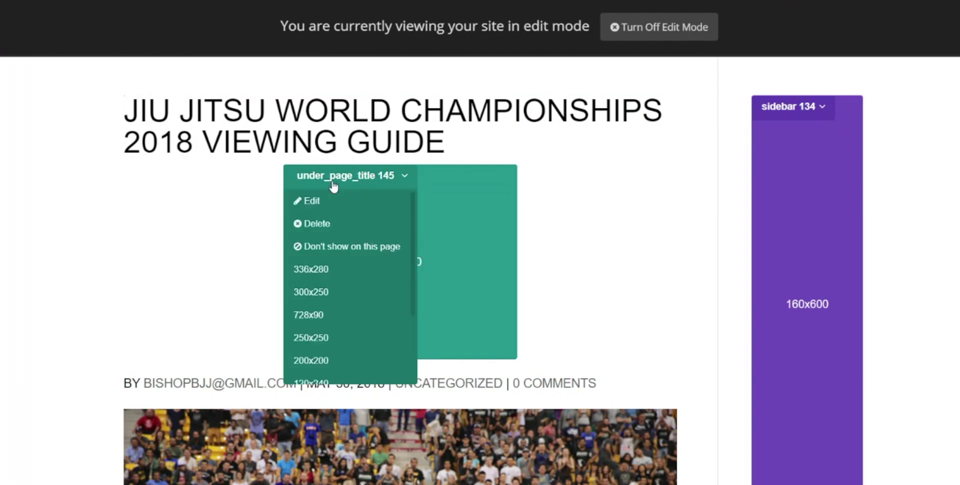
click(317, 316)
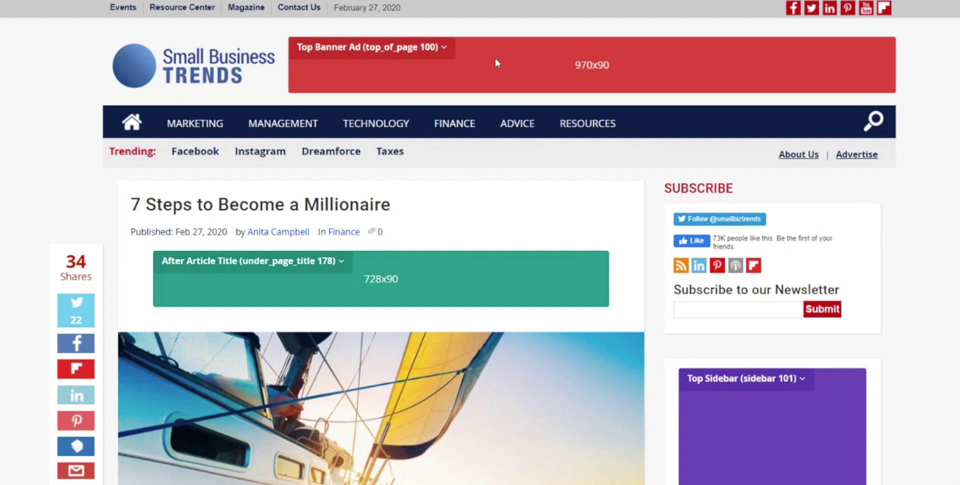
scroll(313, 281, down, 1)
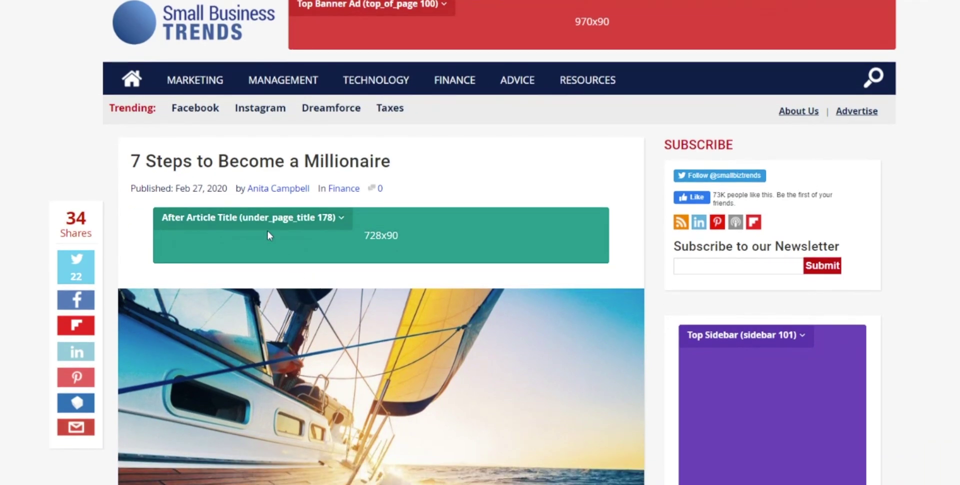
scroll(267, 230, down, 5)
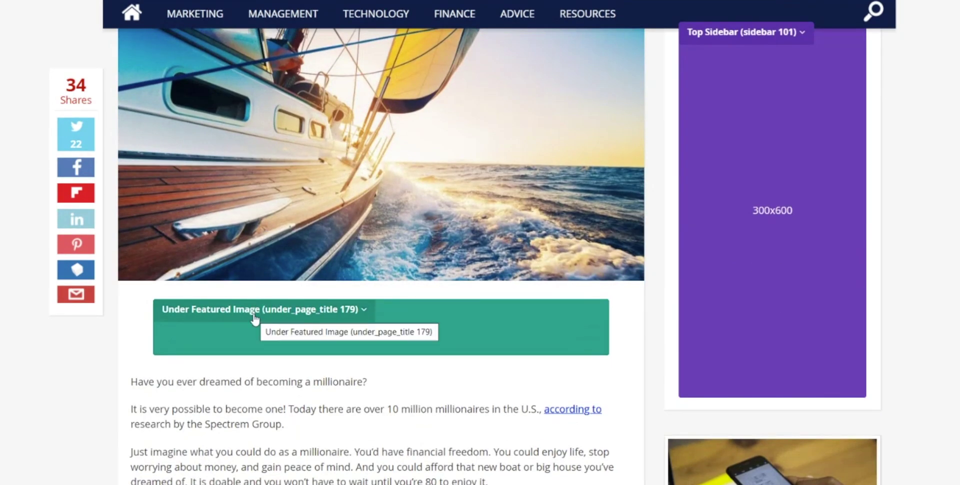
scroll(255, 319, up, 2)
scroll(305, 135, up, 1)
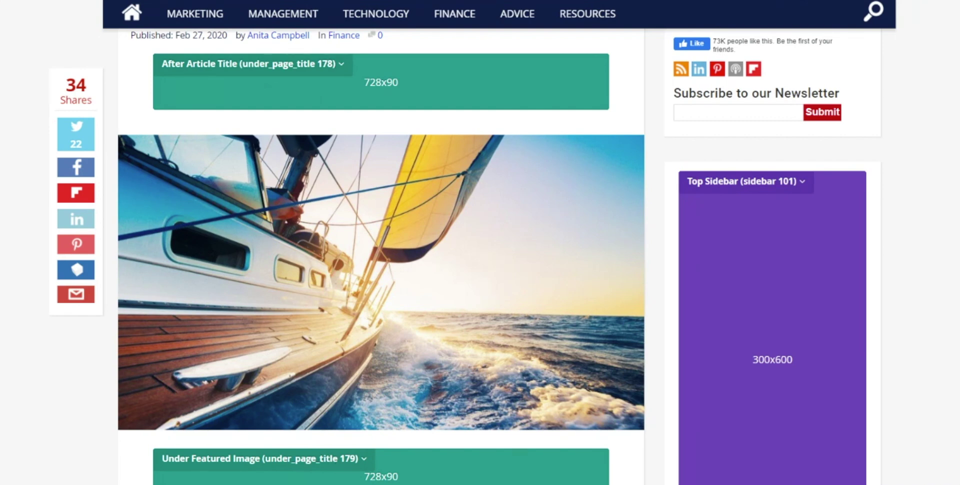
scroll(381, 256, down, 7)
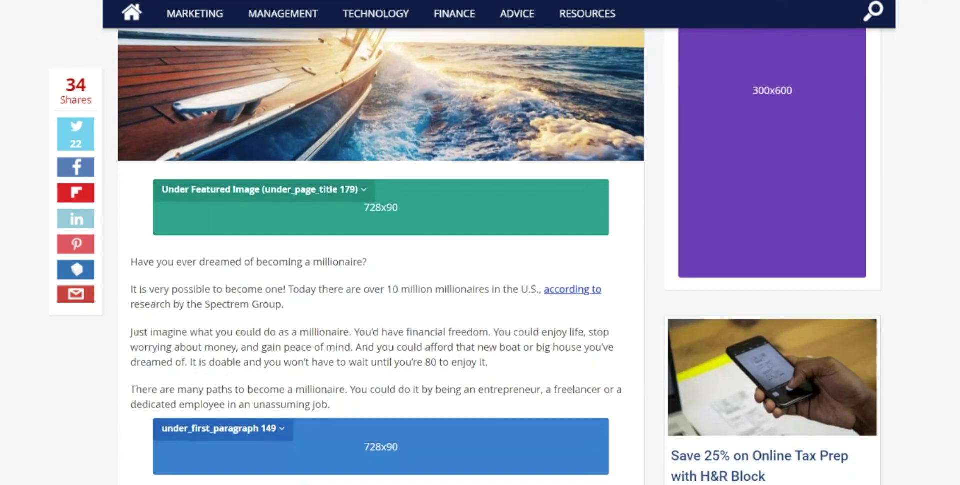
scroll(381, 256, down, 5)
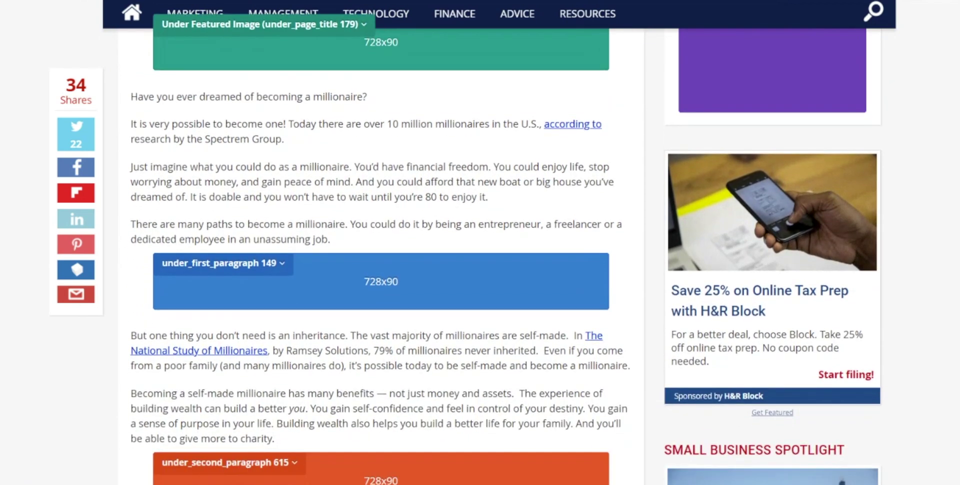
scroll(382, 256, down, 5)
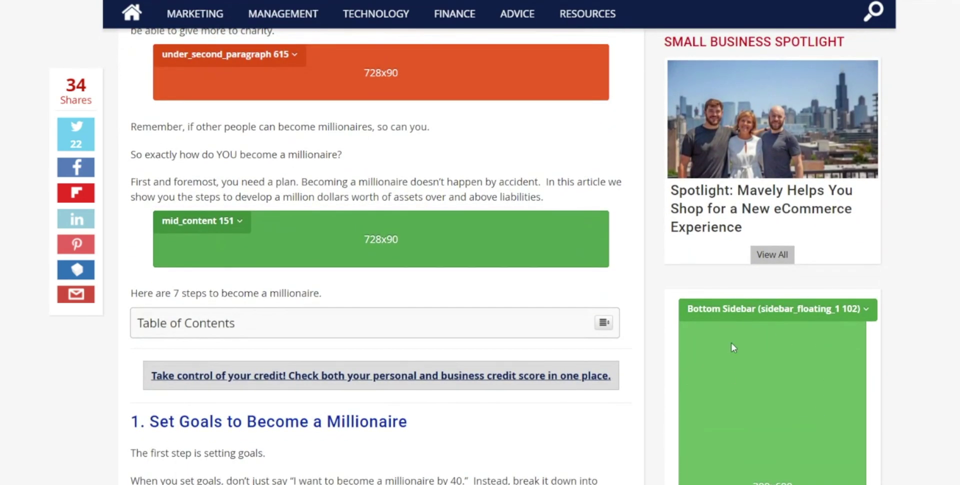
scroll(520, 398, down, 5)
scroll(519, 397, down, 8)
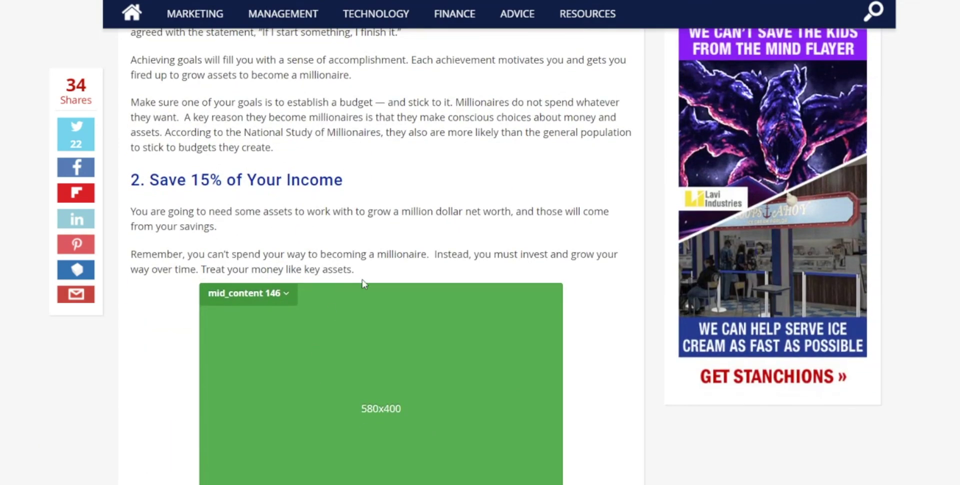
scroll(395, 305, up, 8)
scroll(396, 306, up, 20)
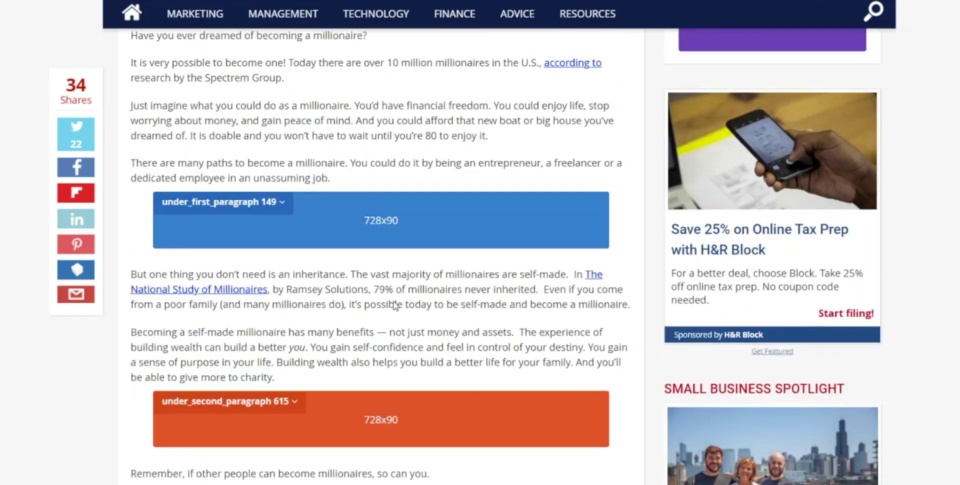
scroll(395, 301, up, 6)
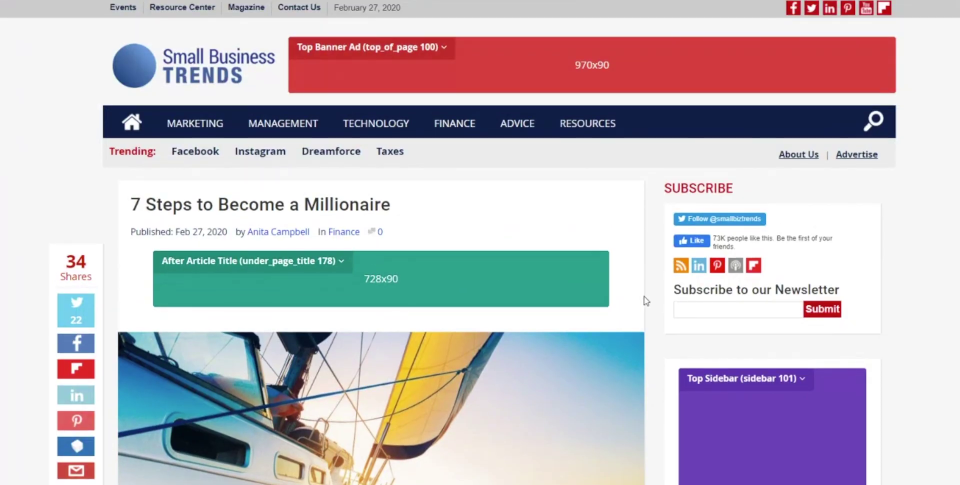
scroll(655, 305, down, 2)
click(722, 269)
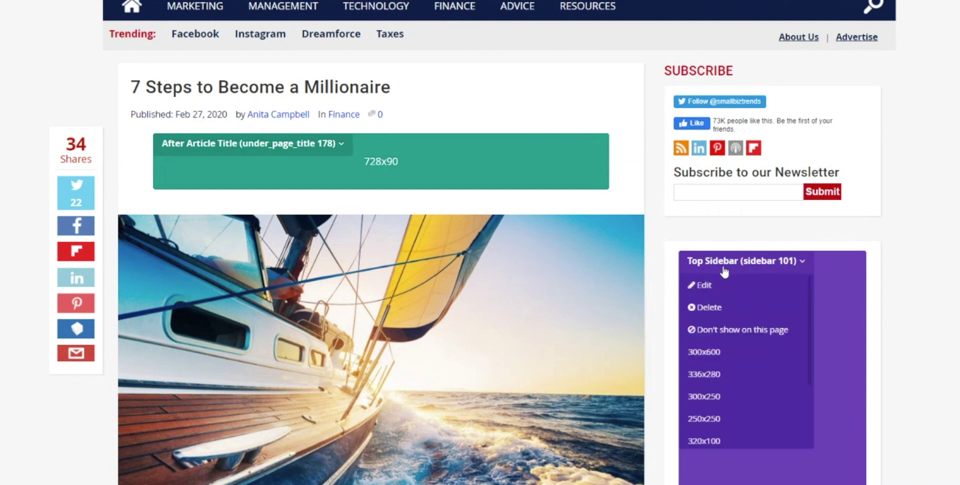
scroll(722, 411, down, 2)
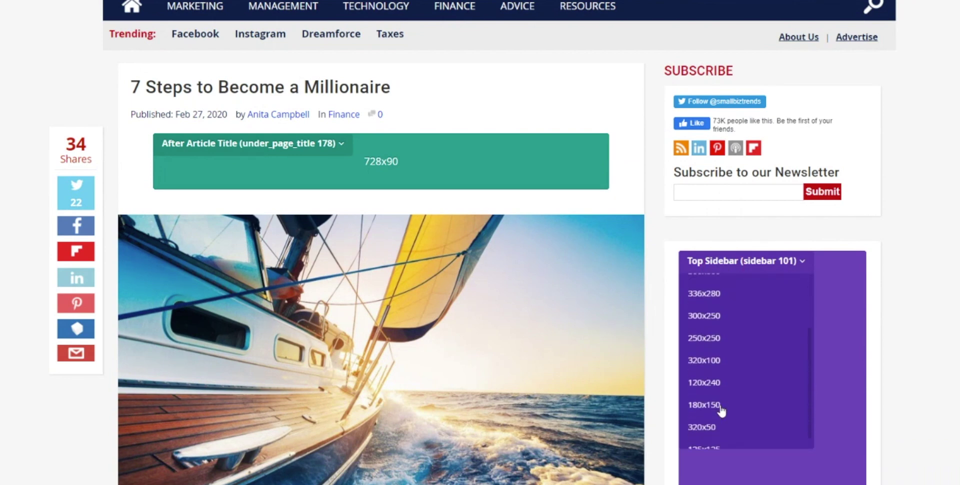
scroll(722, 411, down, 1)
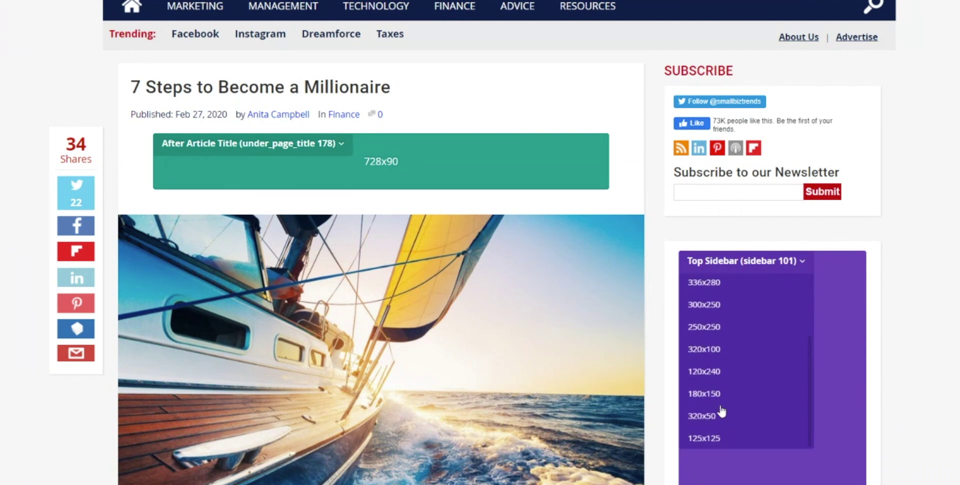
click(738, 266)
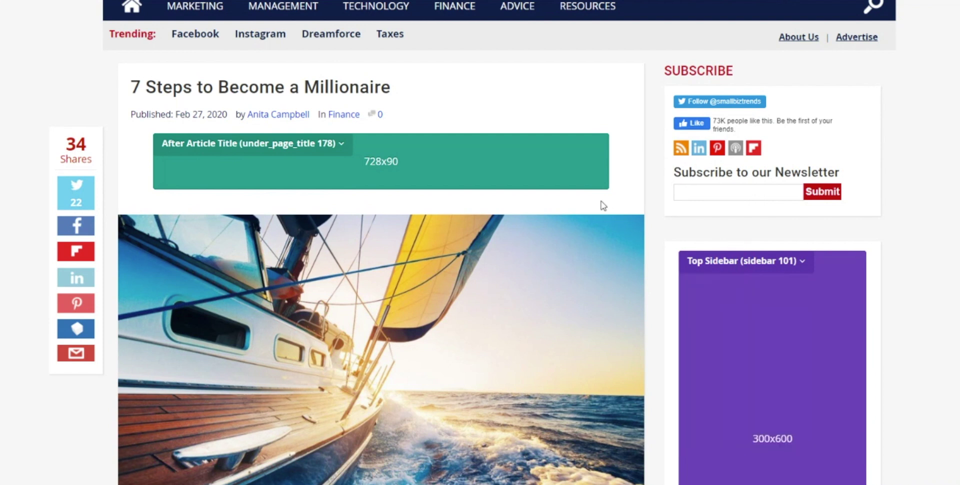
scroll(355, 295, down, 4)
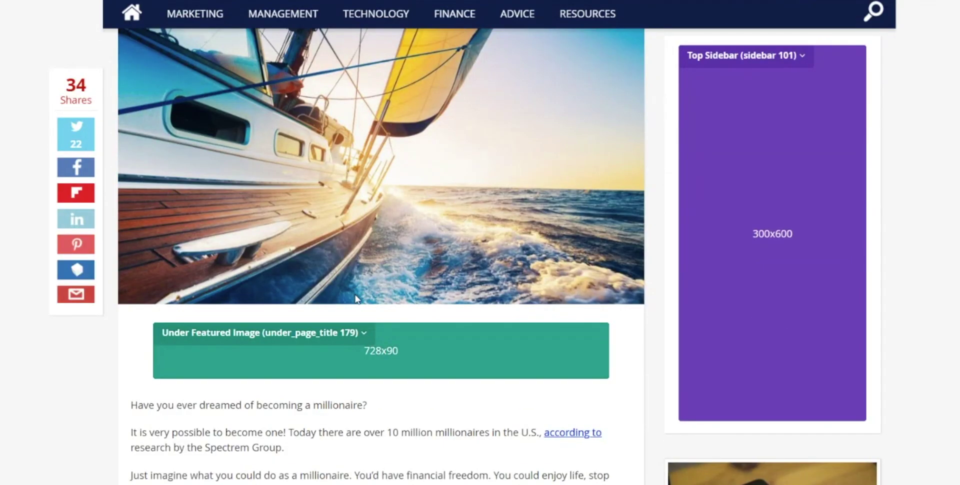
scroll(355, 295, up, 5)
scroll(355, 296, up, 2)
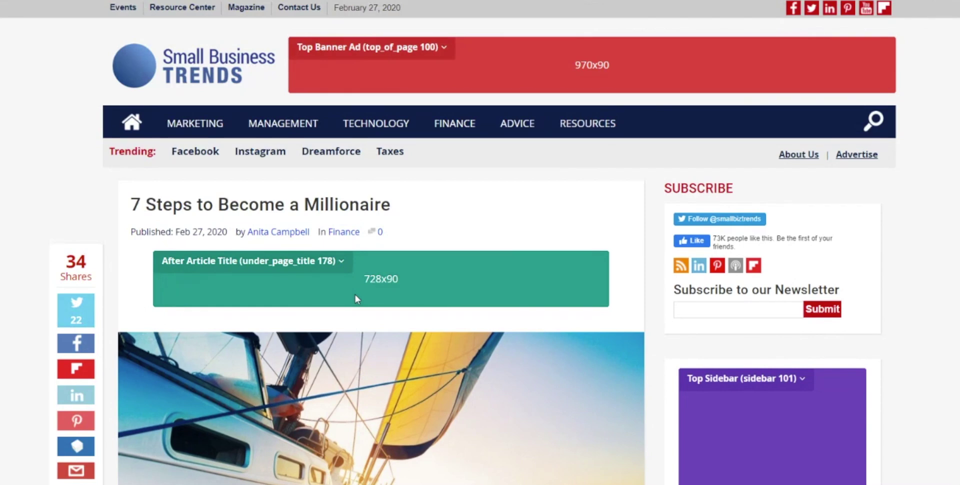